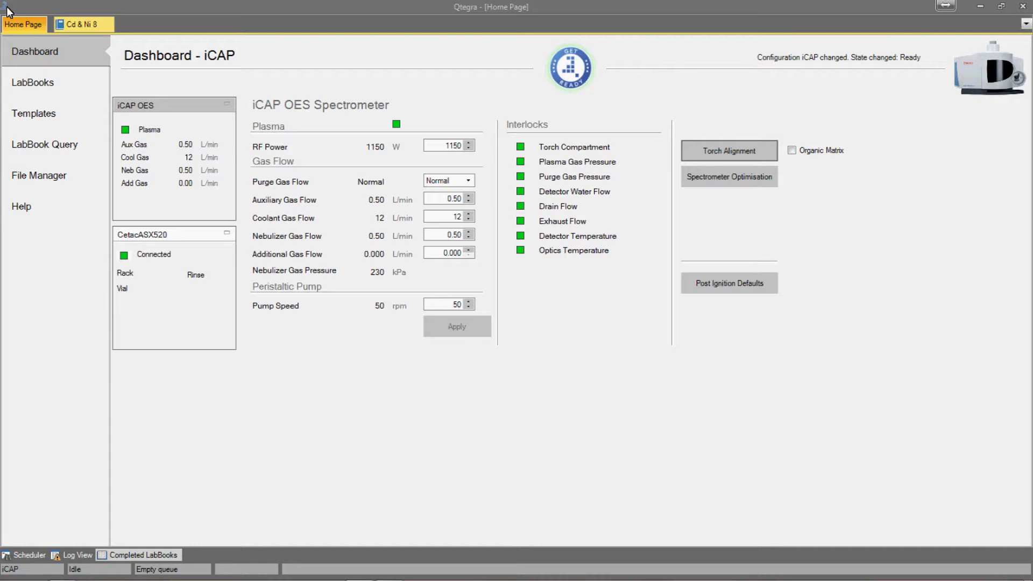
Step: Open the Cd & Ni 8 LabBook from the Home Page dashboard
left_click(92, 22)
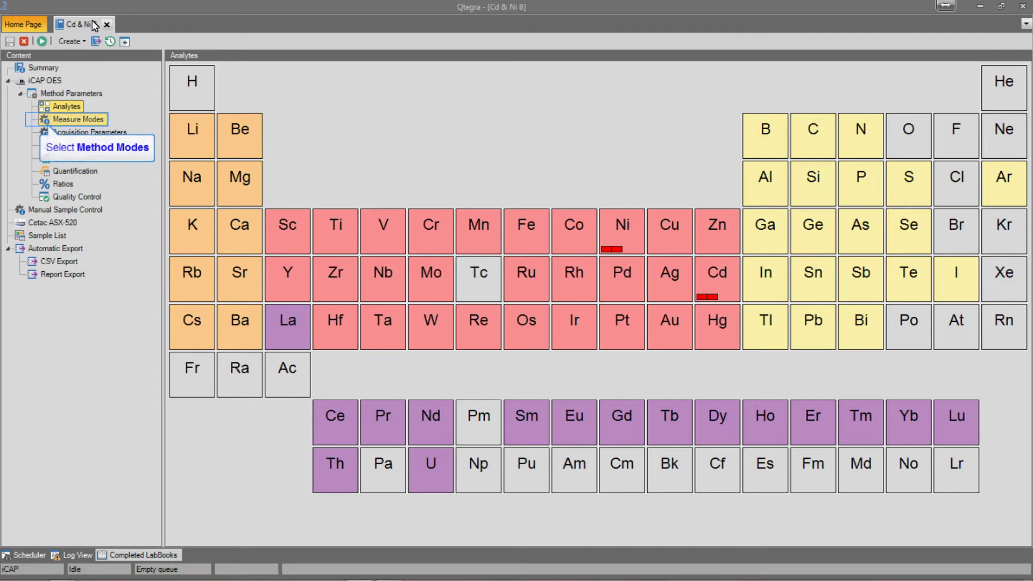
Step: Show the Axial measure mode settings (5 s exposure, 1150 W RF power)
left_click(75, 119)
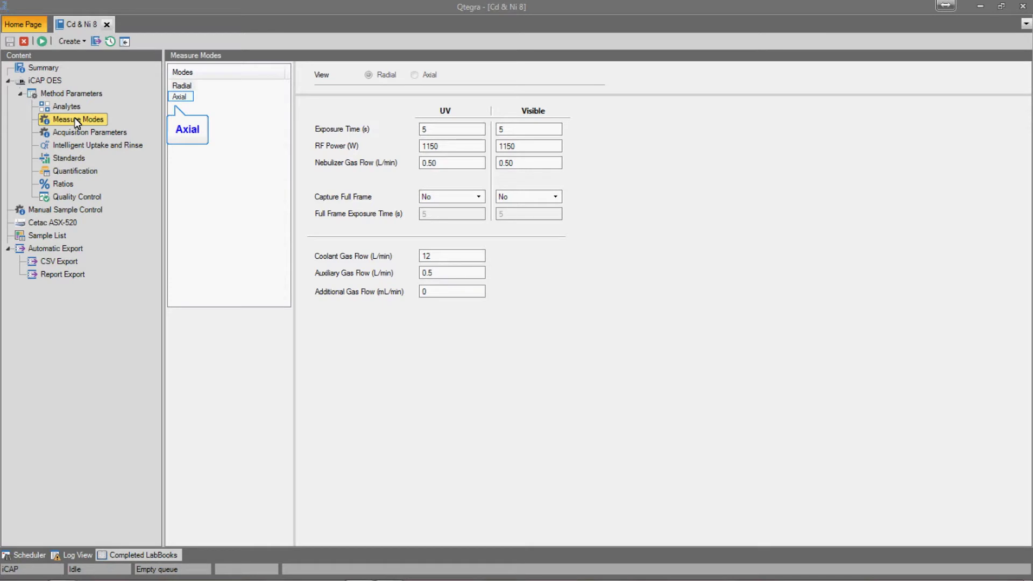
left_click(179, 99)
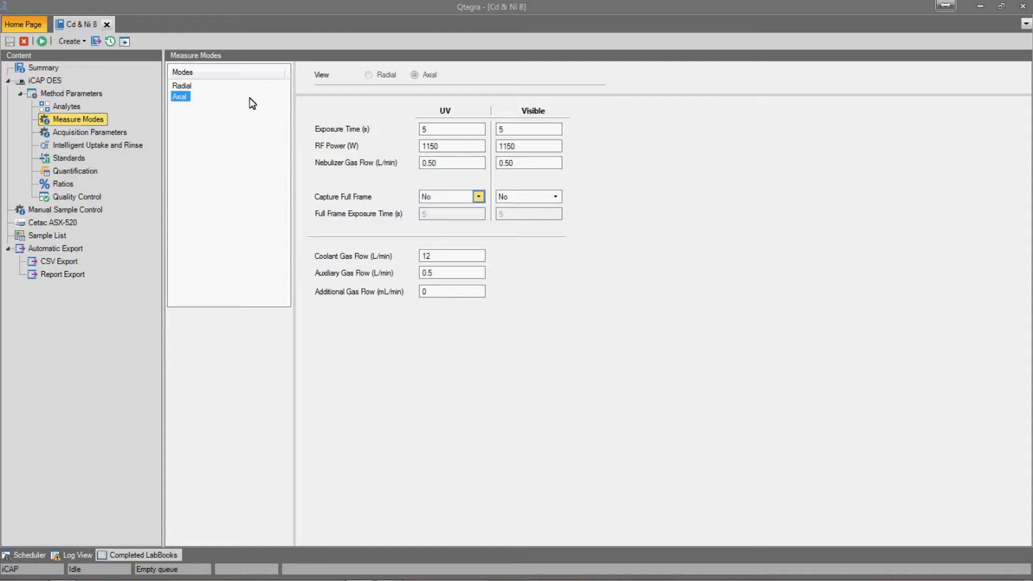
Step: Set Capture Full Frame to Yes for both UV and Visible in Axial mode
left_click(478, 197)
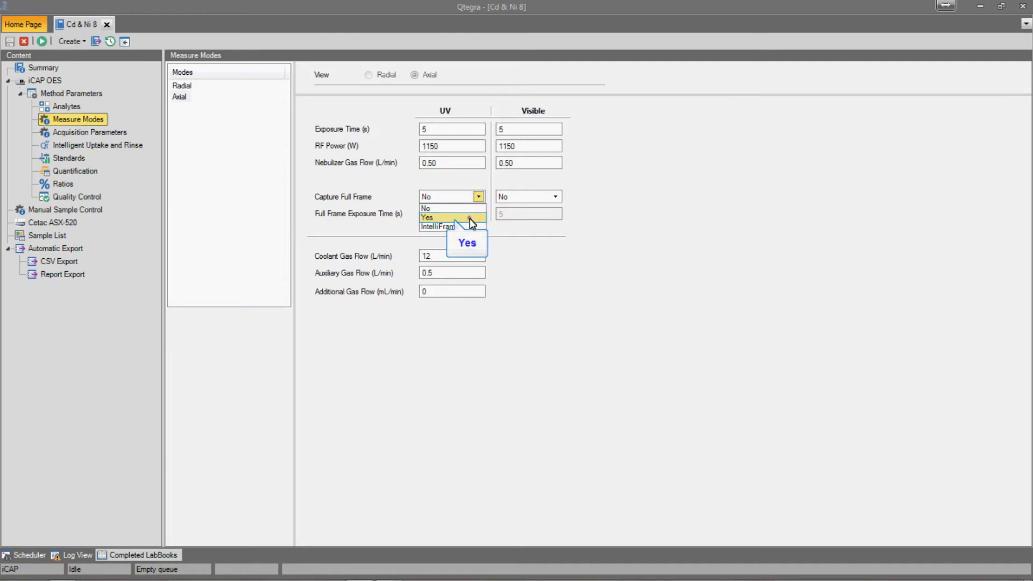
left_click(471, 217)
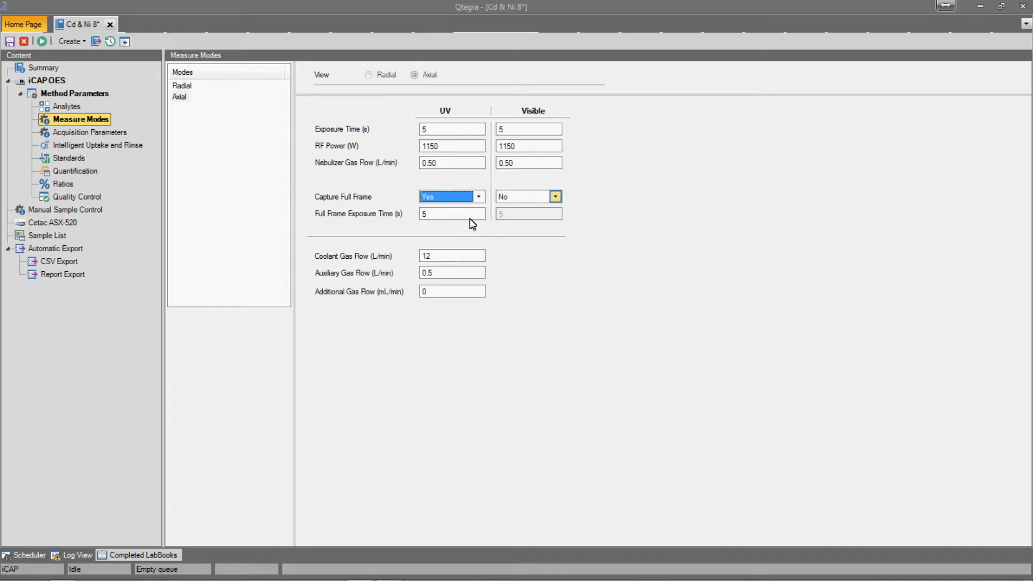
left_click(554, 197)
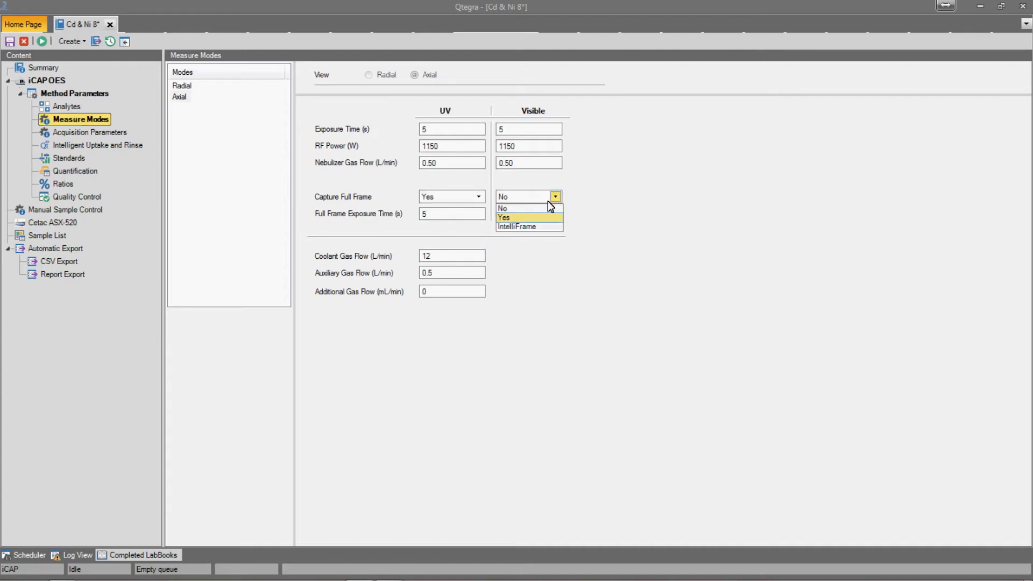
left_click(550, 217)
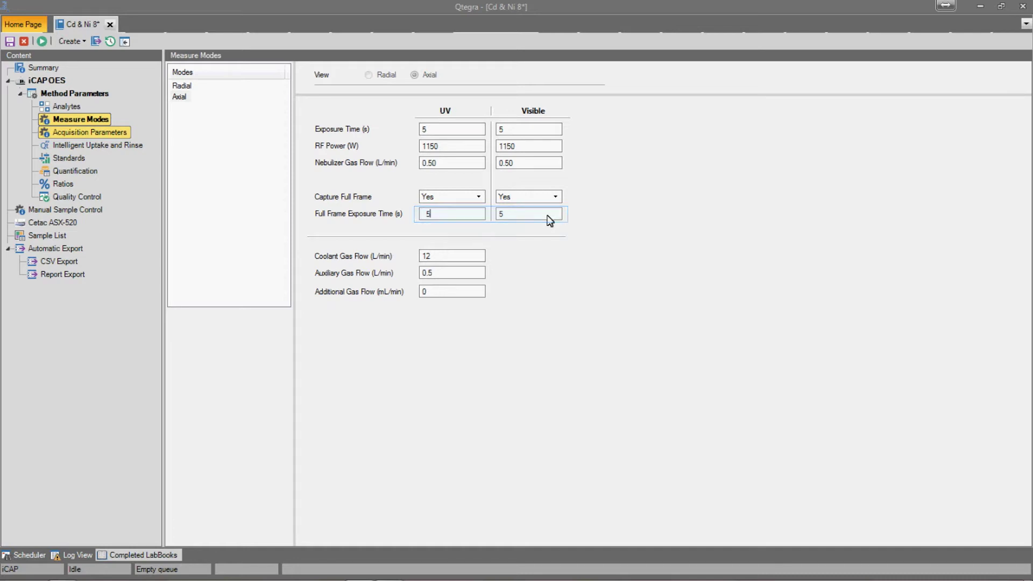
Step: Add a fifth sample labelled 'Unknown' to the Sample List
left_click(56, 238)
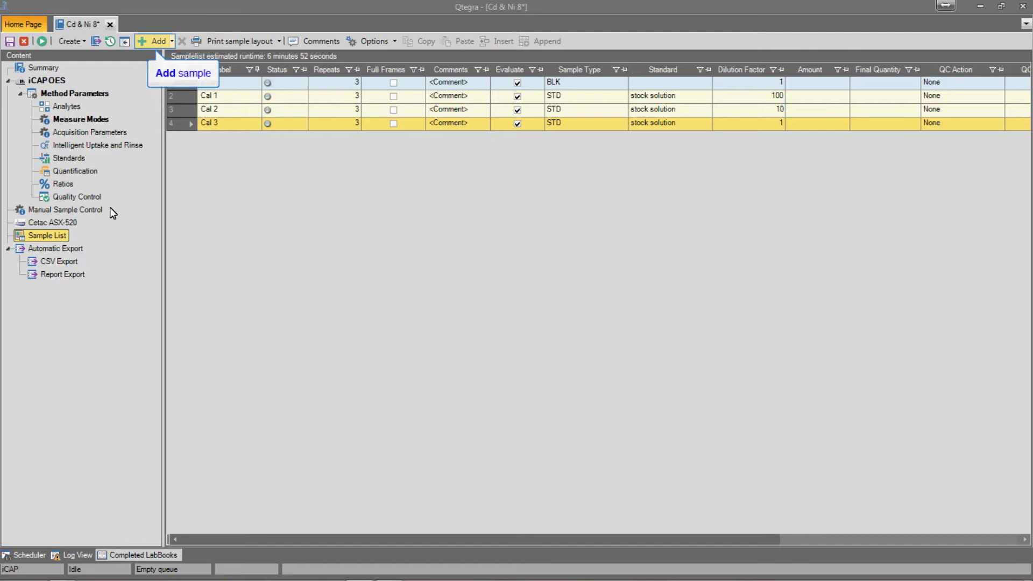
left_click(148, 40)
type("U")
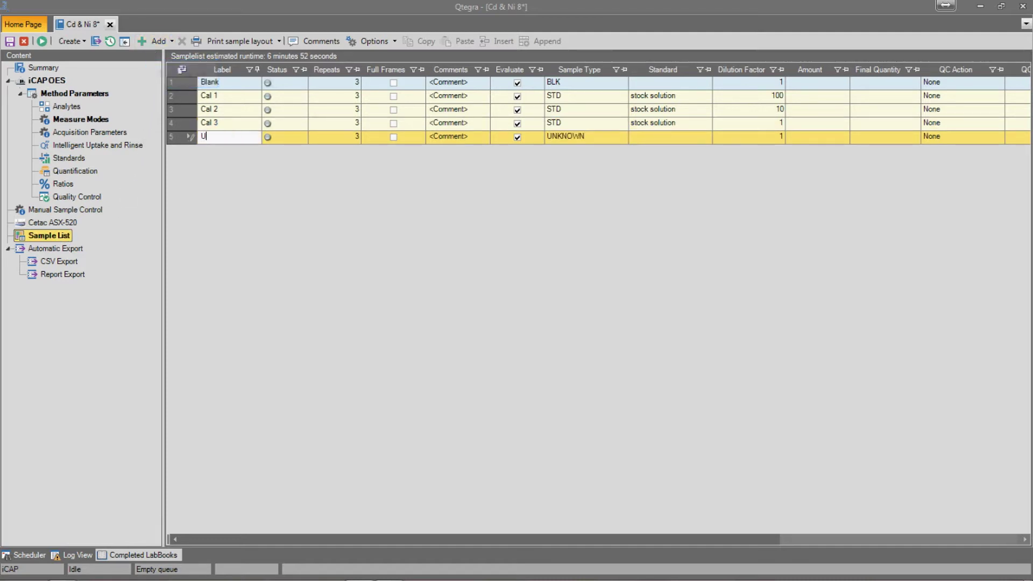
type("nknown")
key("Return")
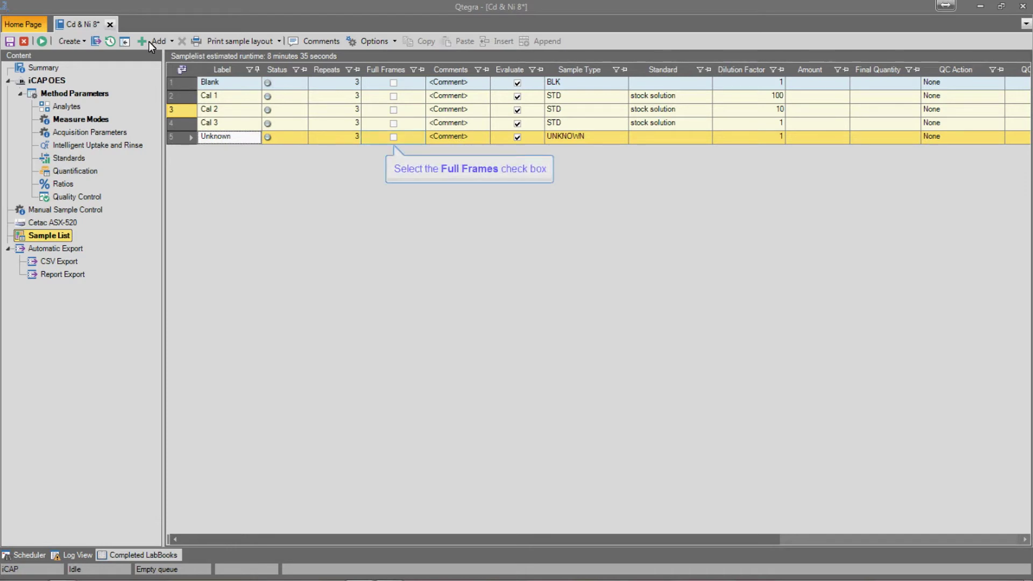
Step: Tick Full Frames for the Unknown sample, raising the runtime to 9 min 35 s
left_click(393, 137)
left_click_drag(506, 542, 974, 392)
left_click_drag(1014, 144, 1015, 143)
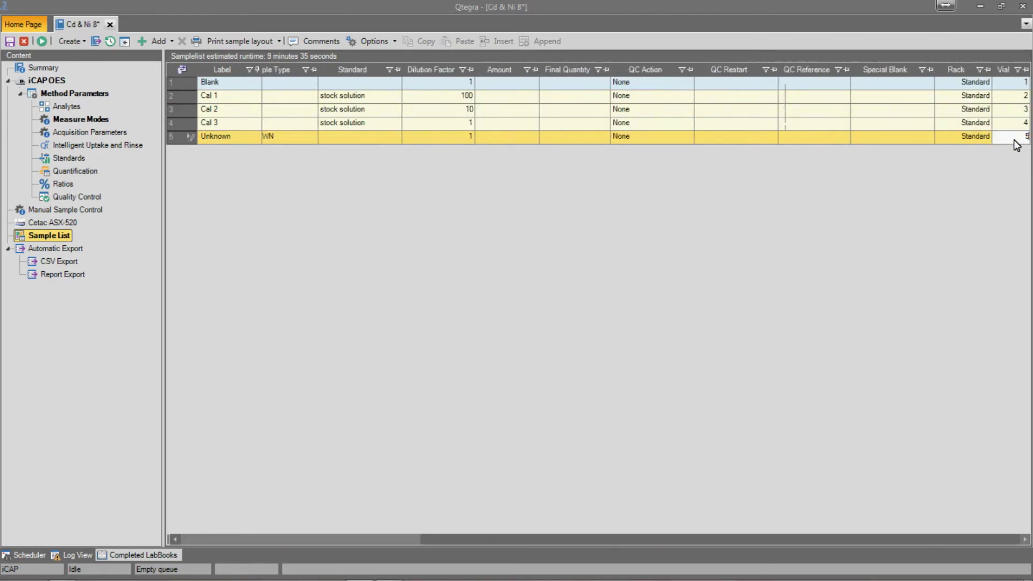
left_click(1013, 138)
left_click_drag(770, 542, 500, 540)
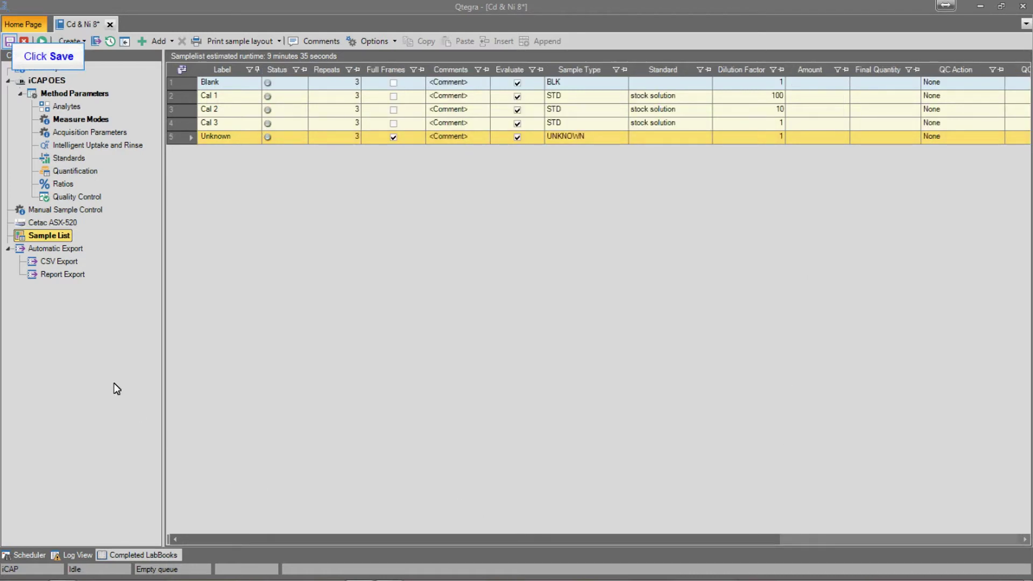
Step: Save the LabBook as Cd & Ni 8 and run it until it completes
left_click(10, 41)
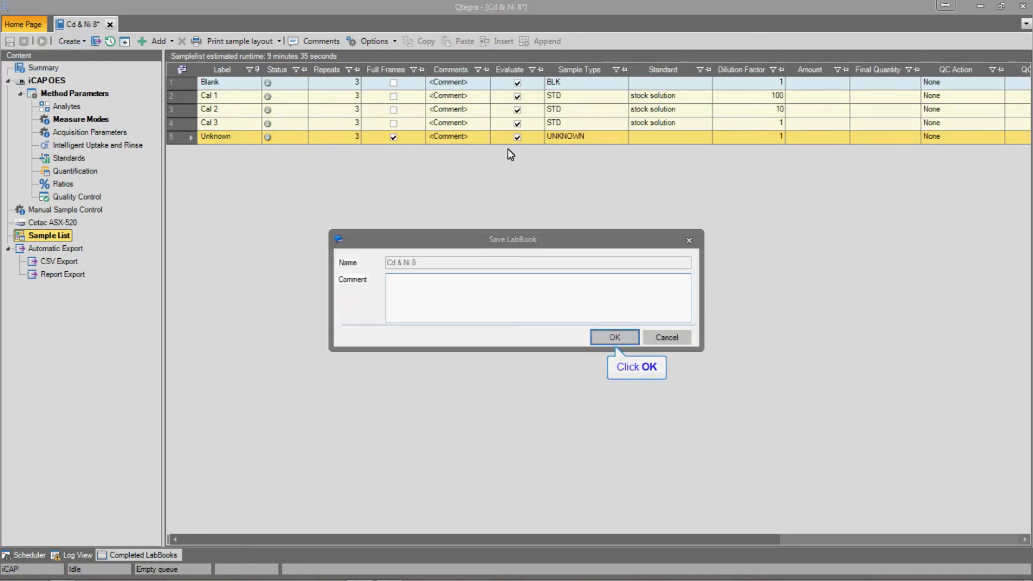
left_click(607, 344)
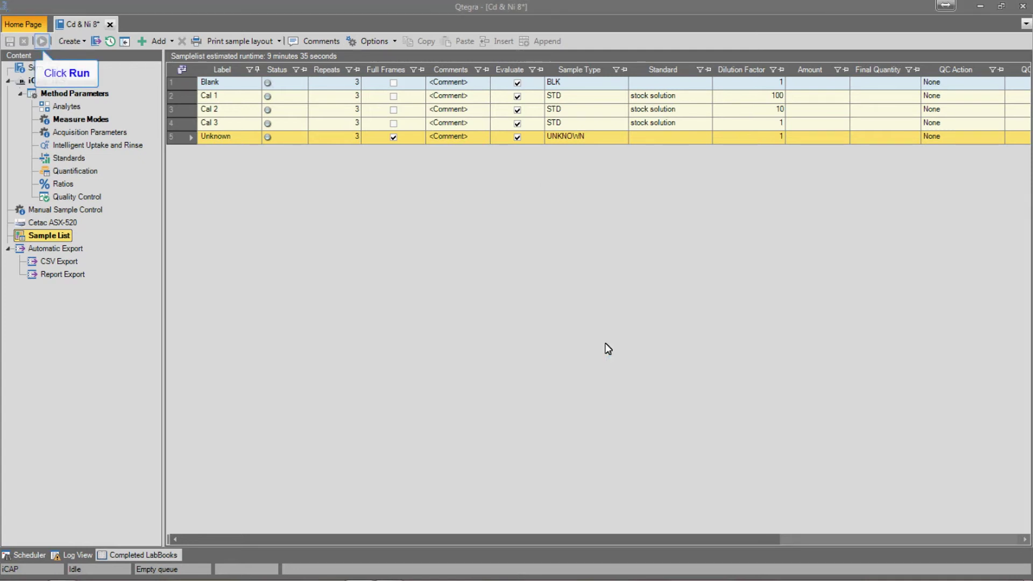
left_click(42, 41)
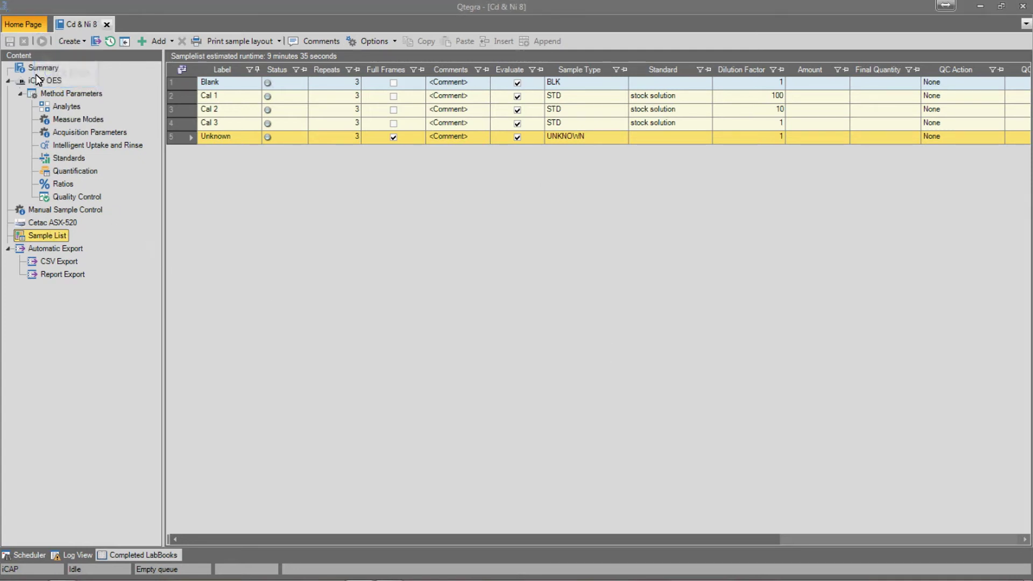
left_click(27, 556)
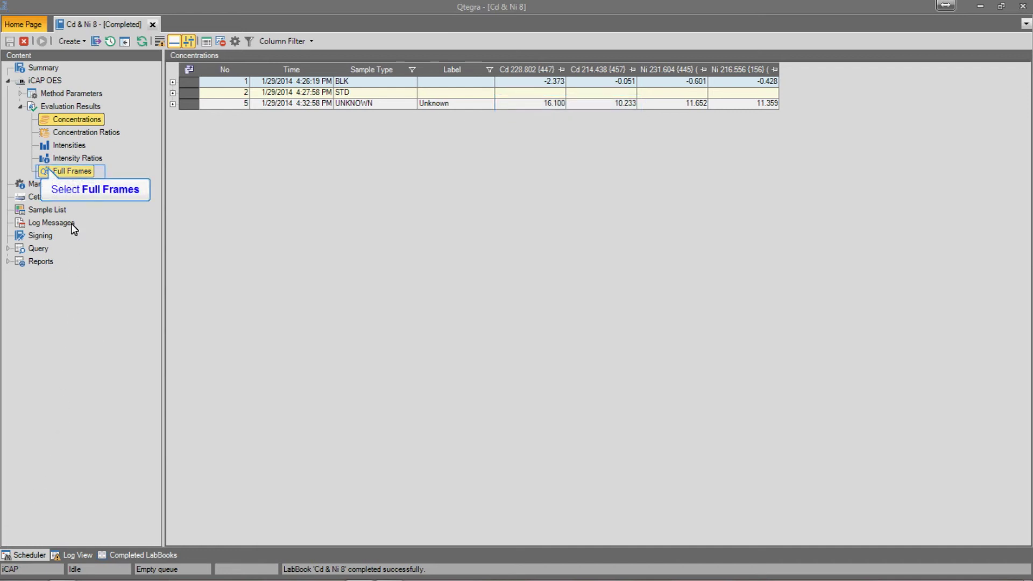
Step: Display and zoom into the Unknown sample's Low Axial frame showing Cd 228.802, Cd 214.438, Ni 231.604
left_click(72, 170)
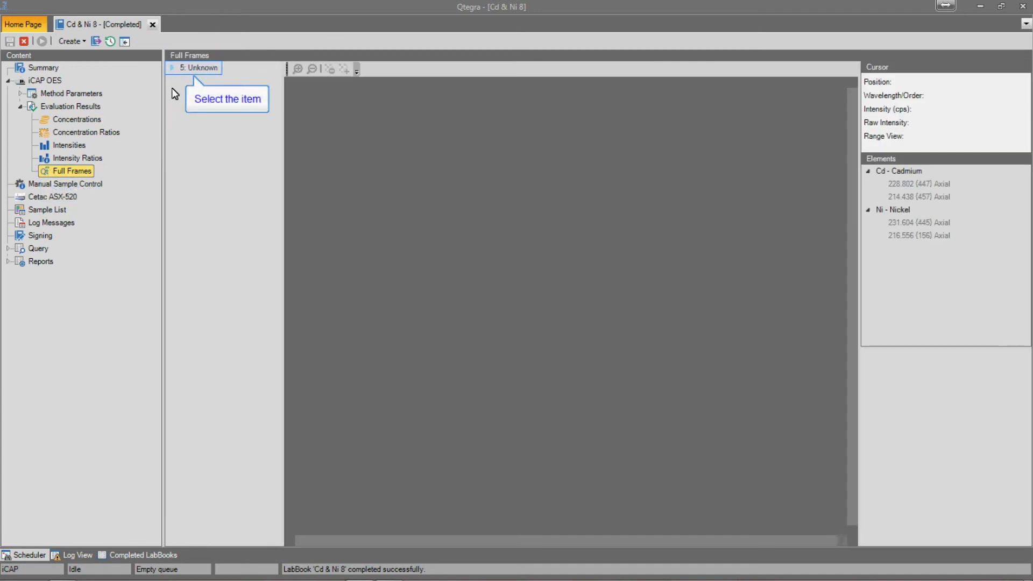
left_click(172, 69)
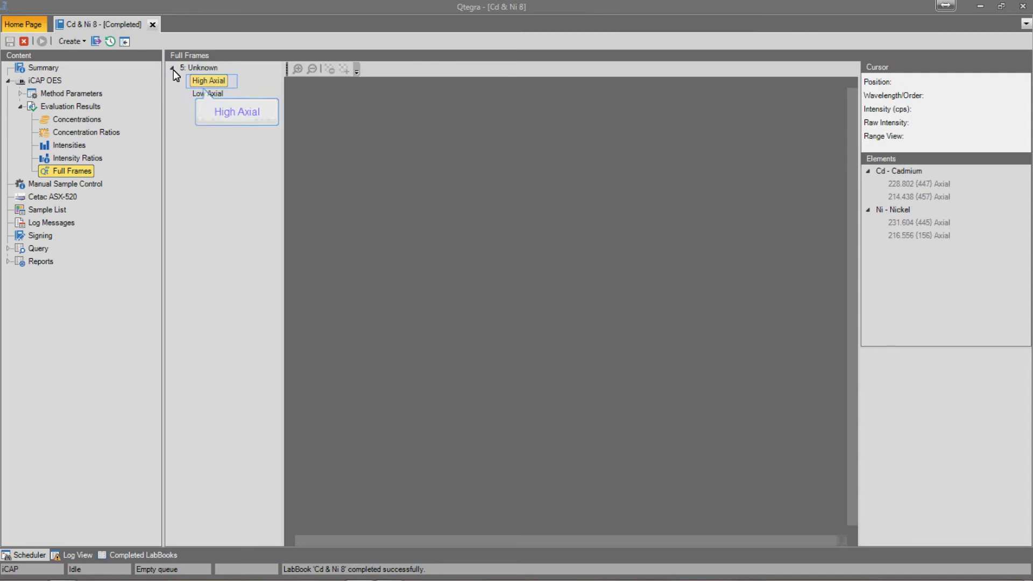
left_click(211, 81)
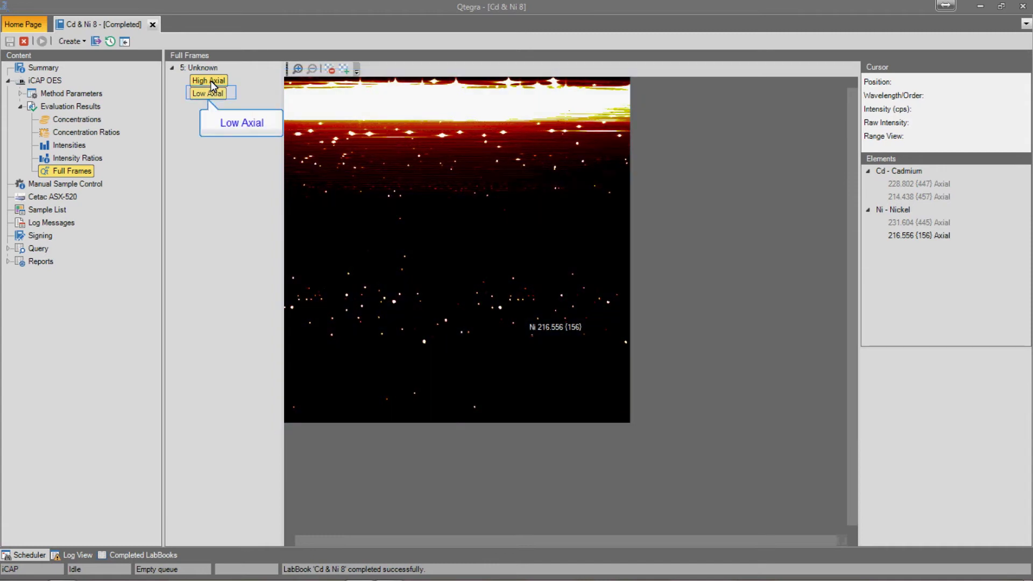
left_click(218, 95)
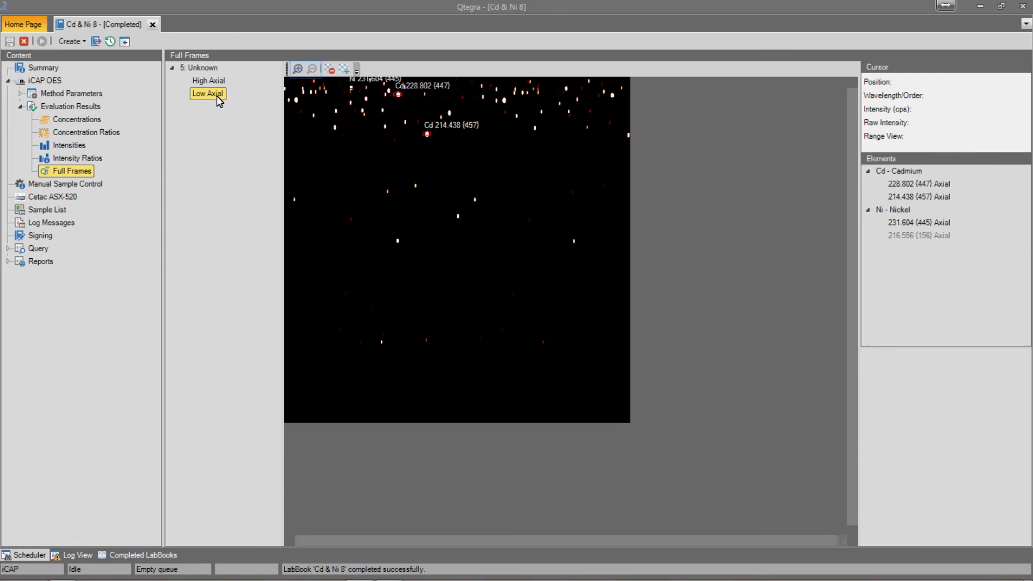
left_click(297, 68)
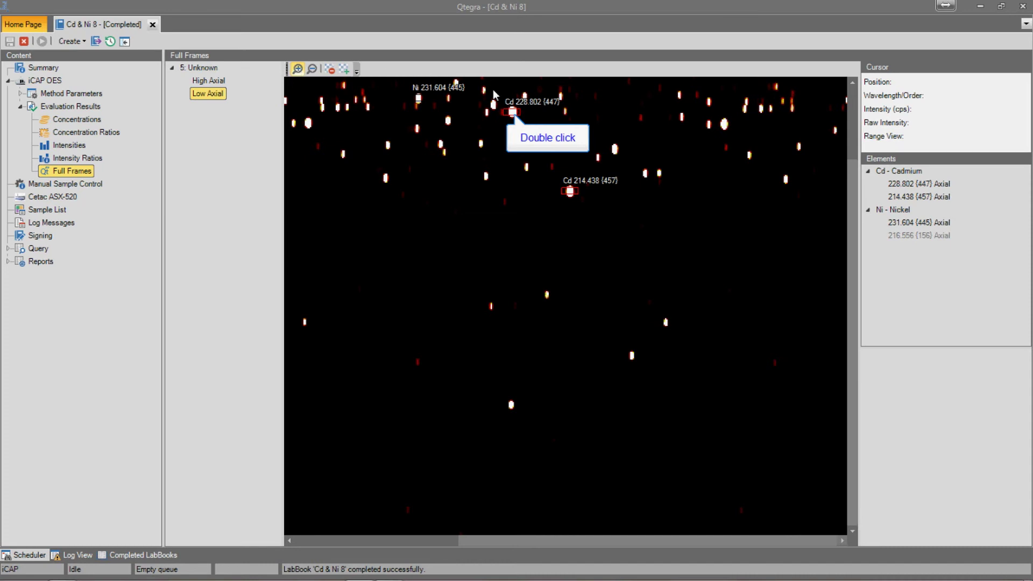
Step: Zoom to the Cd 228.802 peak, lighten the image twice, and list its neighbouring lines
double_click(514, 112)
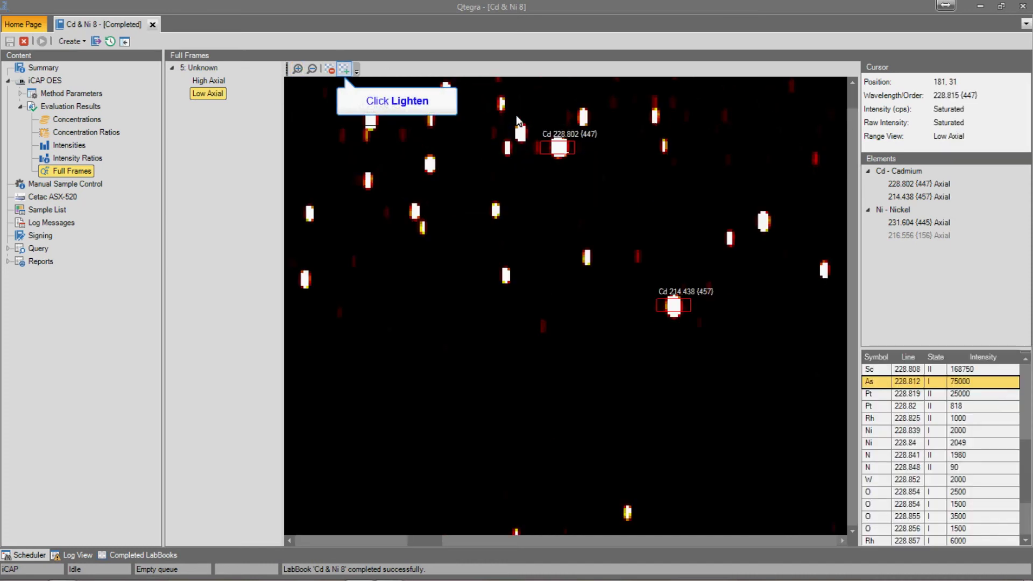
left_click(344, 69)
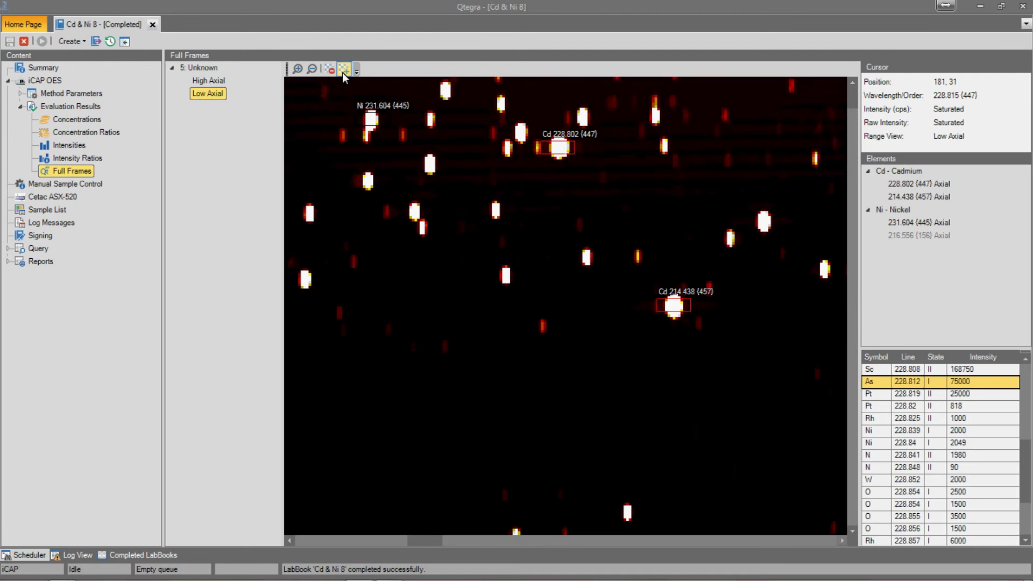
left_click(343, 72)
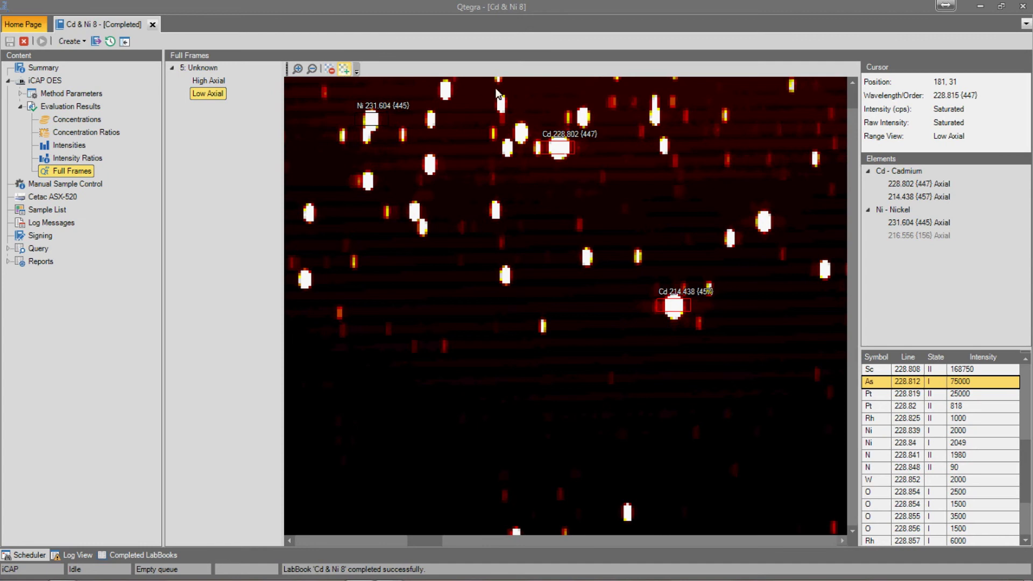
left_click(563, 154)
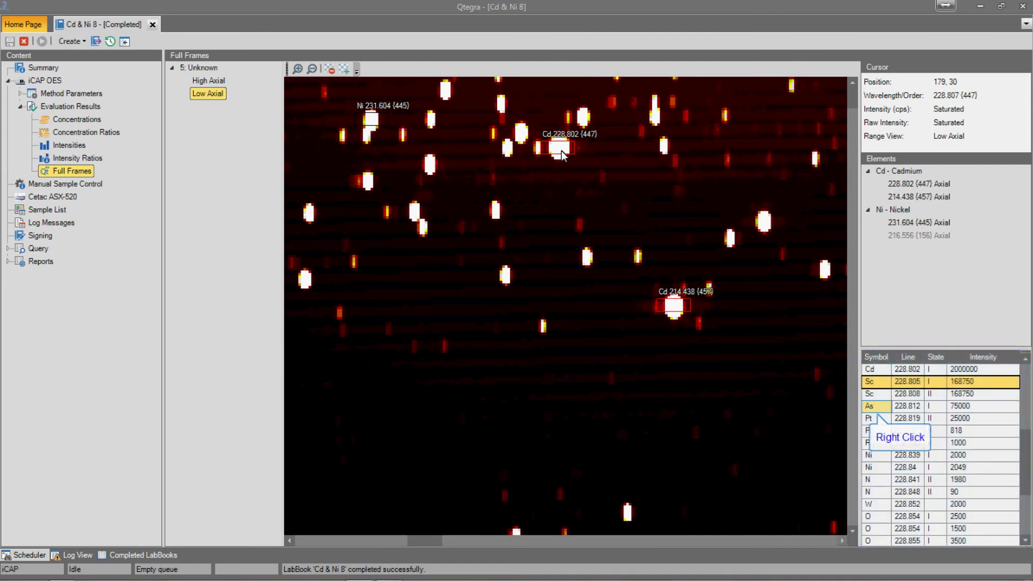
Step: Overlay primary arsenic lines via the As 228.812 row and zoom out to view them
right_click(881, 408)
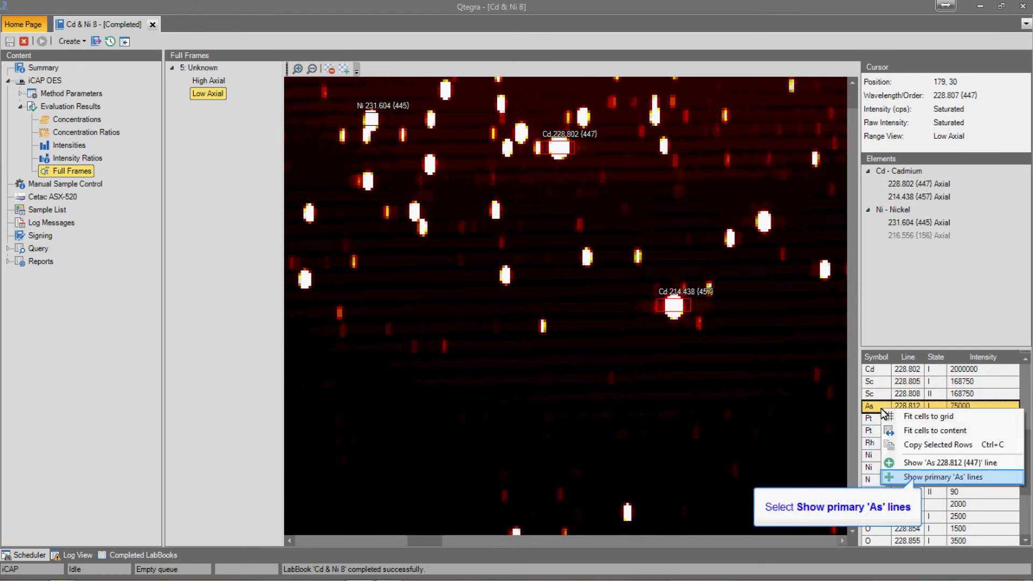
left_click(904, 477)
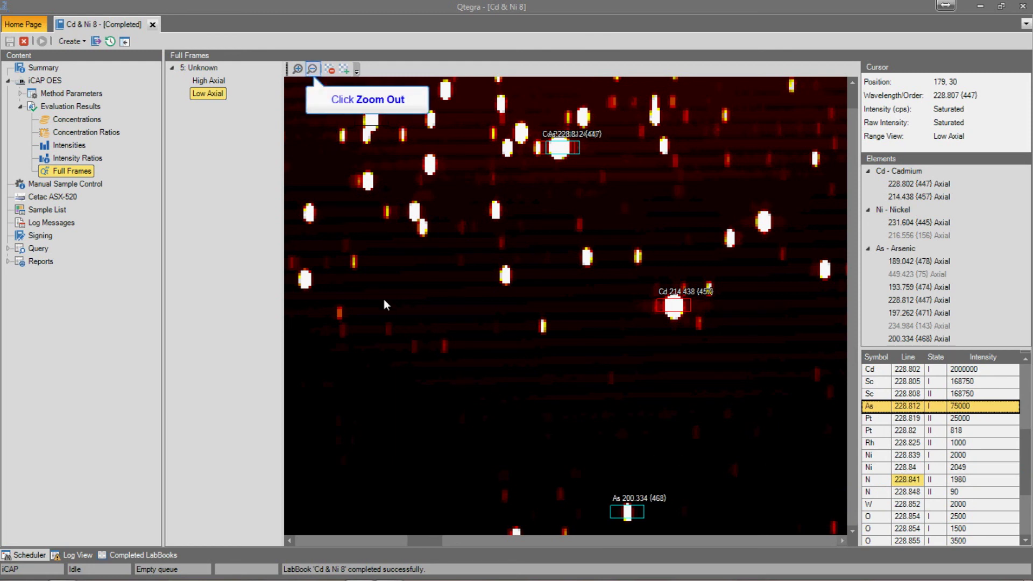
left_click(312, 68)
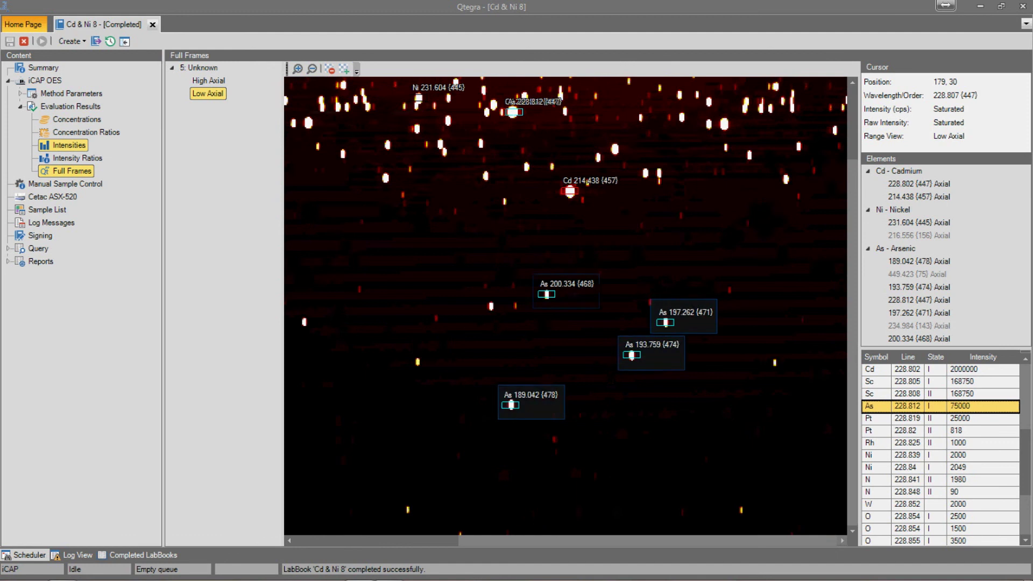